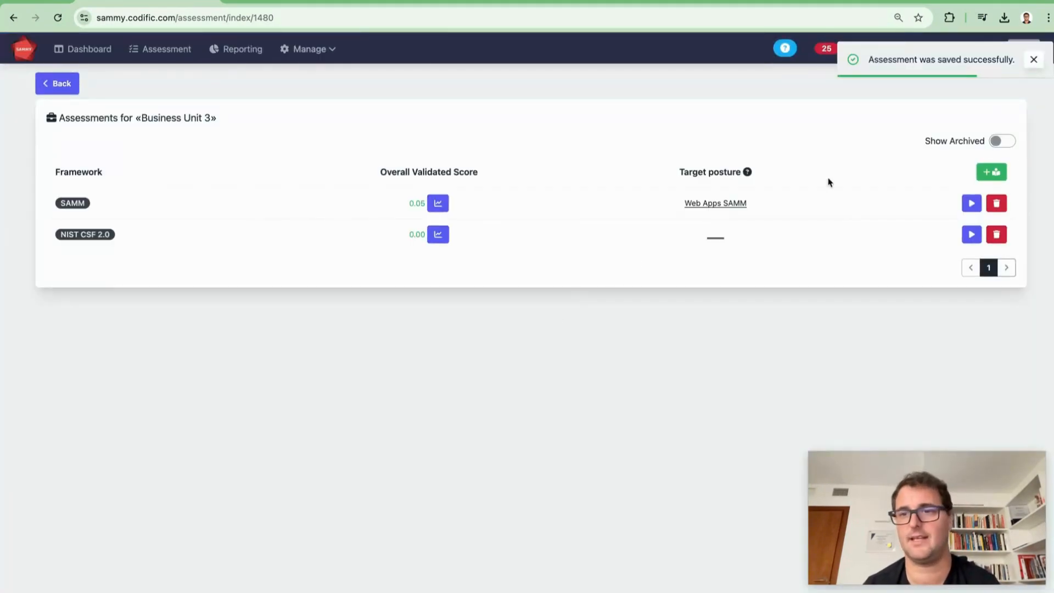
Activate the NIST CSF 2.0 assessment for Business Unit 3 and assign the GV.OC-01 stream to a team member.
left_click(974, 235)
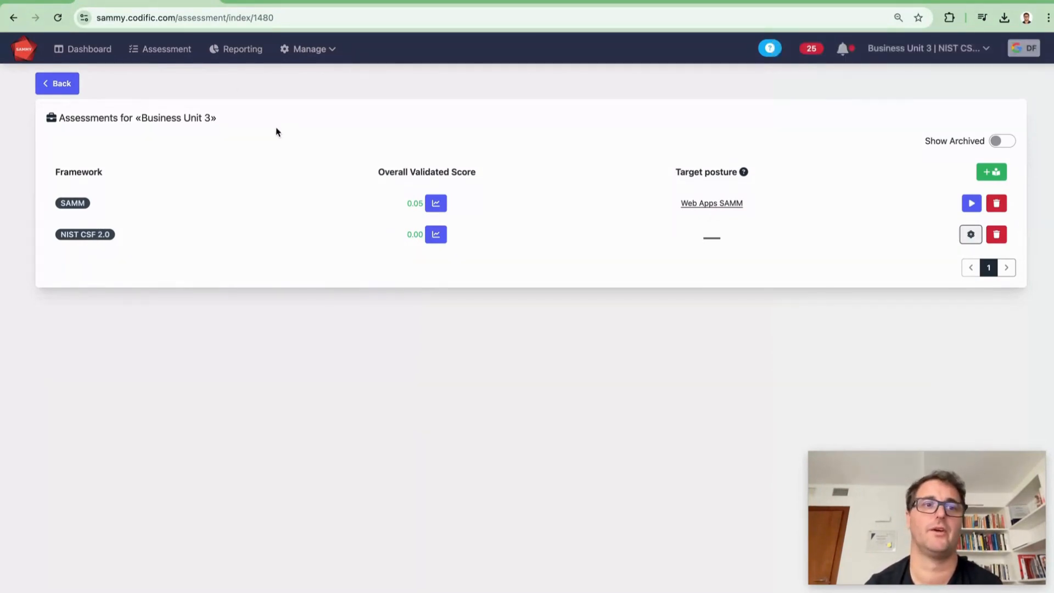
left_click(90, 49)
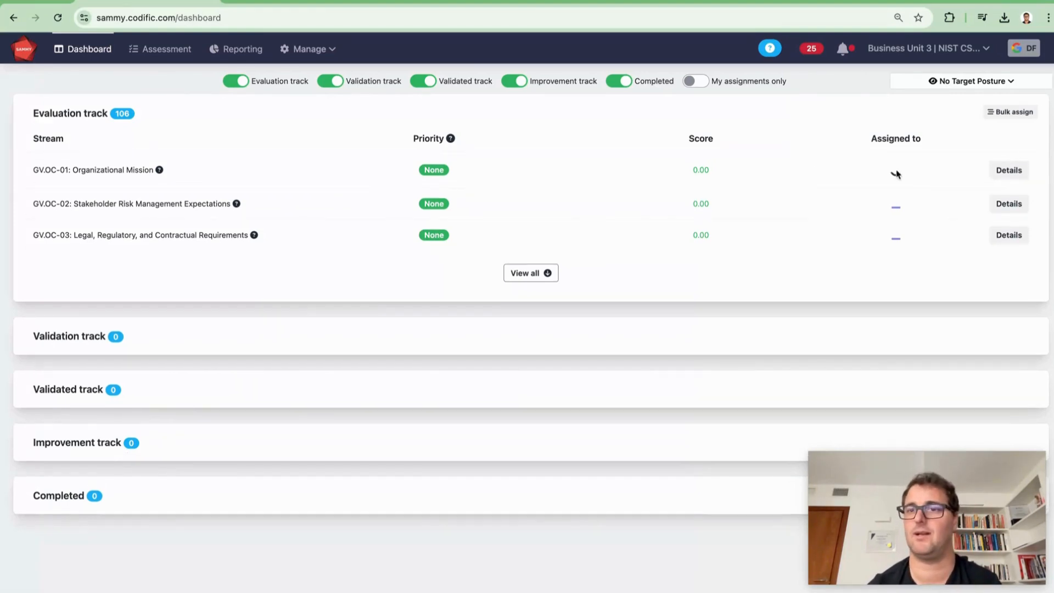
left_click(897, 172)
left_click(895, 230)
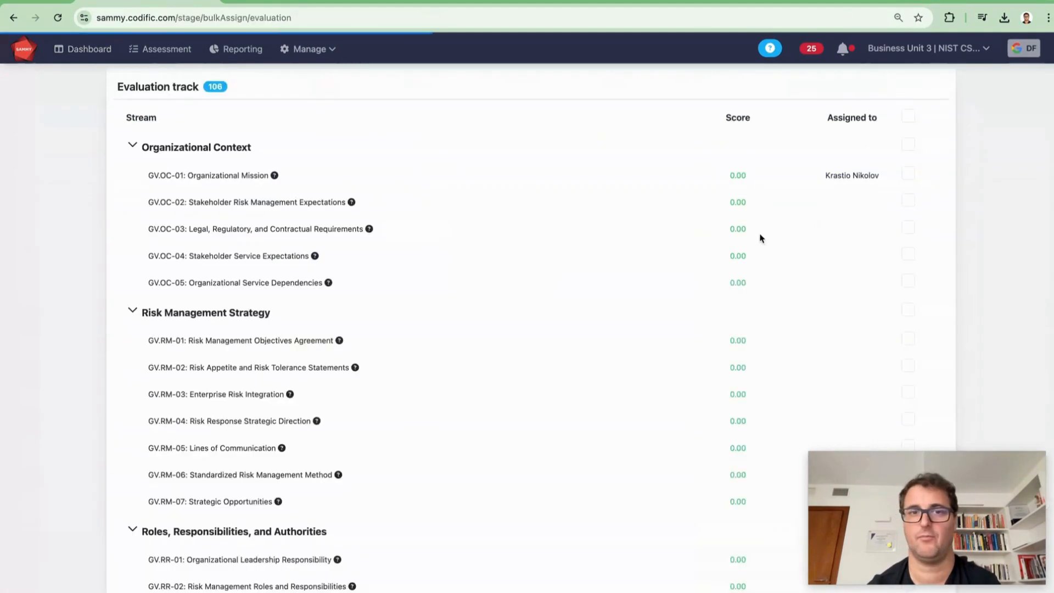
Select two stream categories in the evaluation track and bulk assign them to a chosen team member.
scroll(878, 156, "down", 4)
left_click(907, 319)
scroll(670, 334, "down", 3)
left_click(908, 303)
scroll(656, 377, "down", 20)
scroll(620, 465, "down", 15)
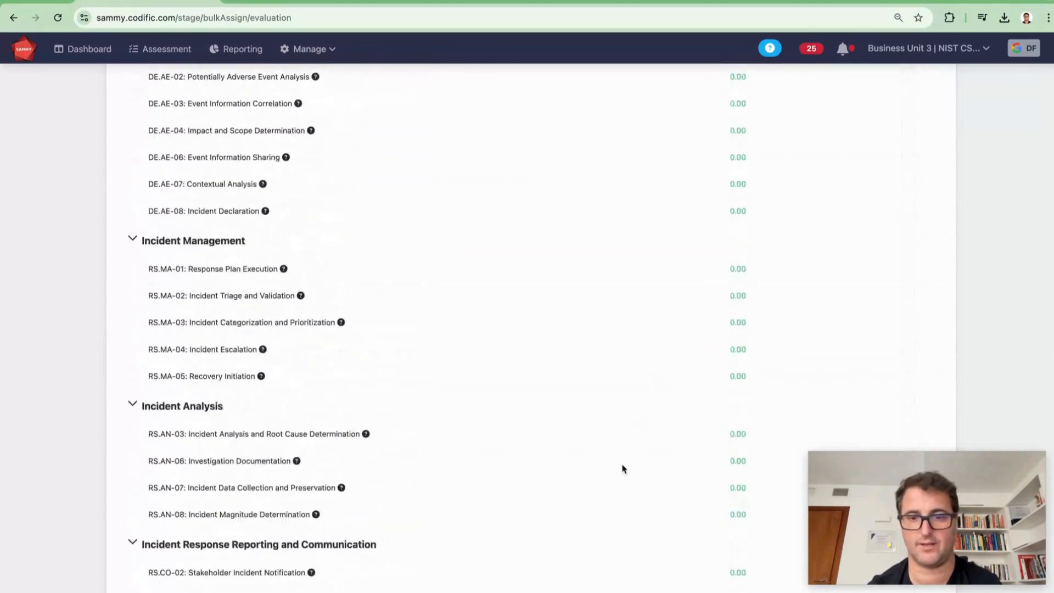
left_click(619, 590)
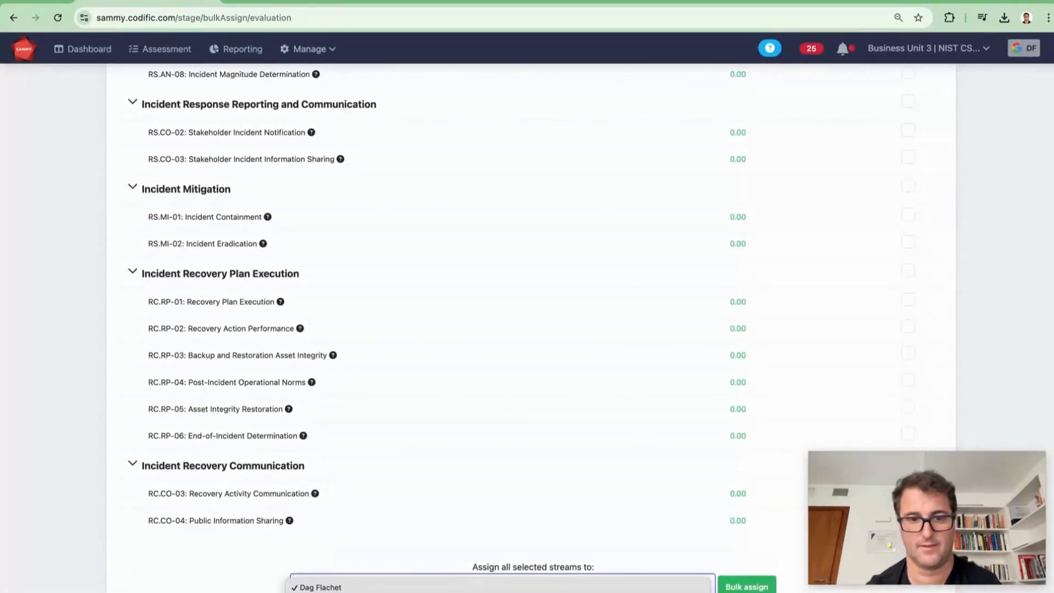
left_click(619, 592)
left_click(735, 590)
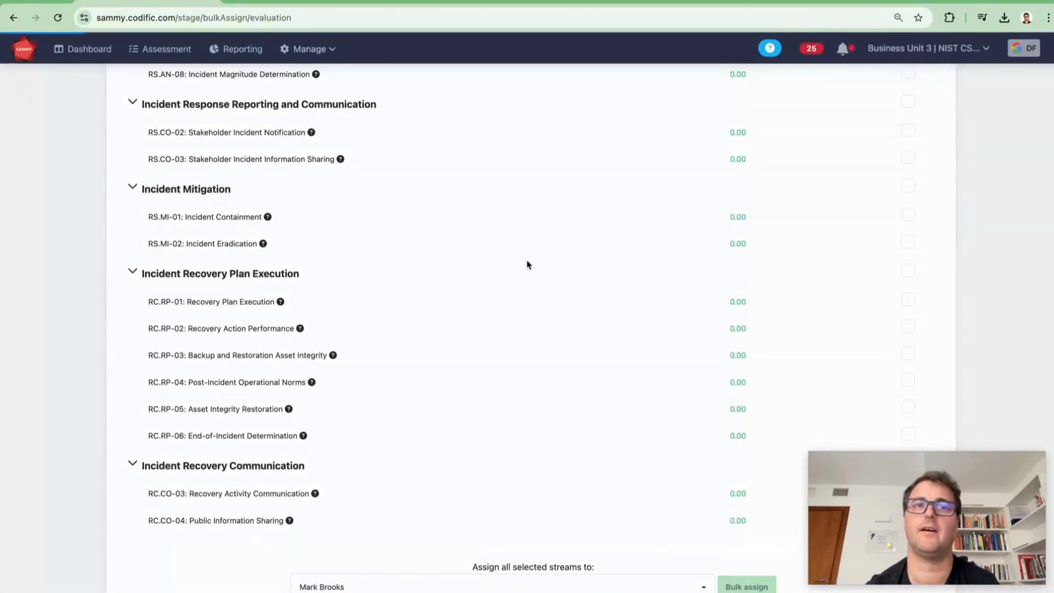
Rate GV.OC-01 Organizational Mission as Tier 2: Risk informed and submit its evaluation for validation.
left_click(84, 51)
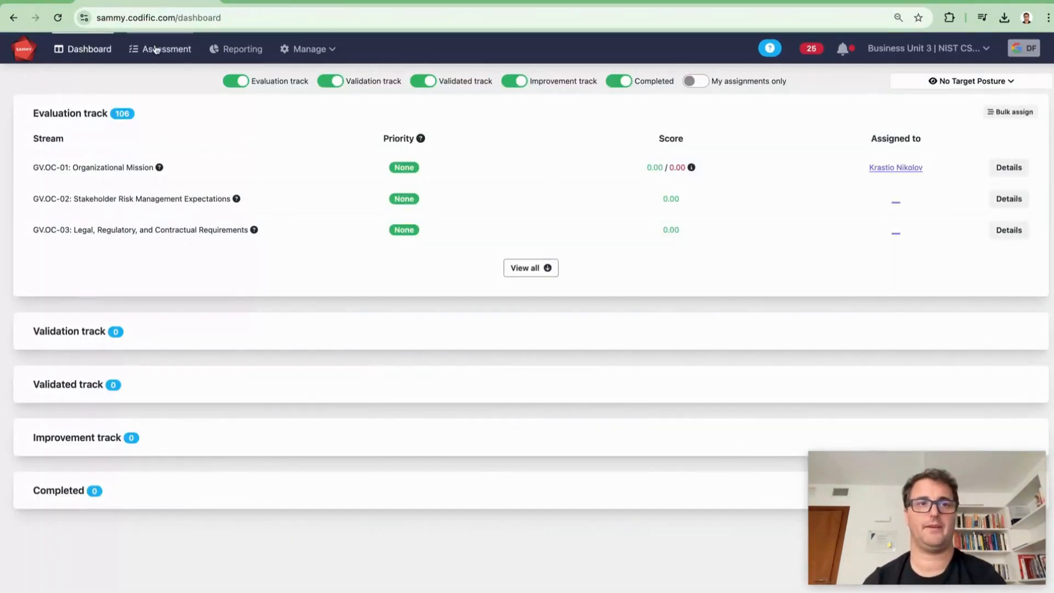
left_click(156, 50)
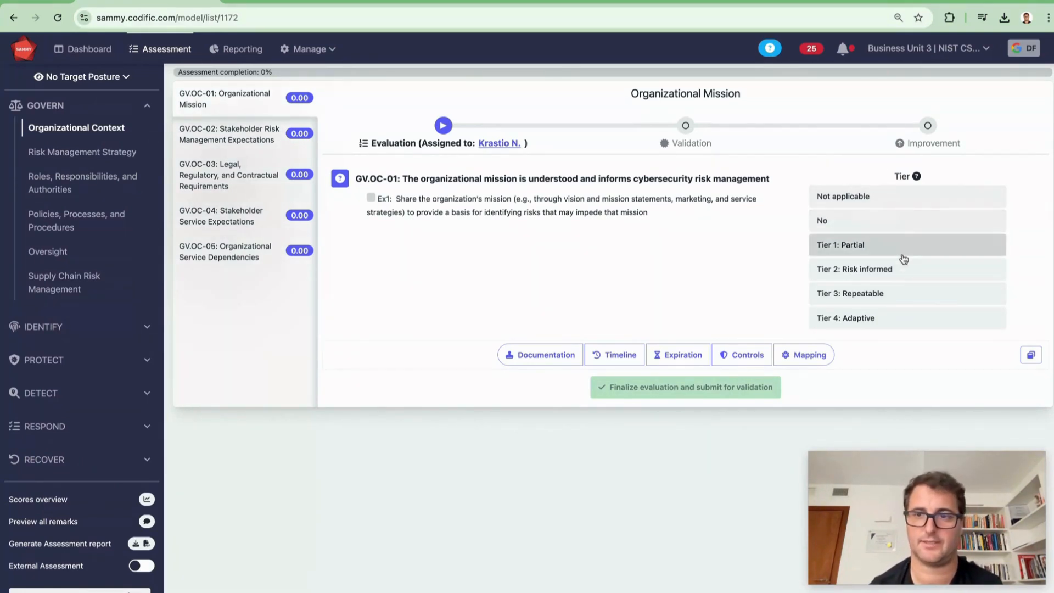
left_click(920, 270)
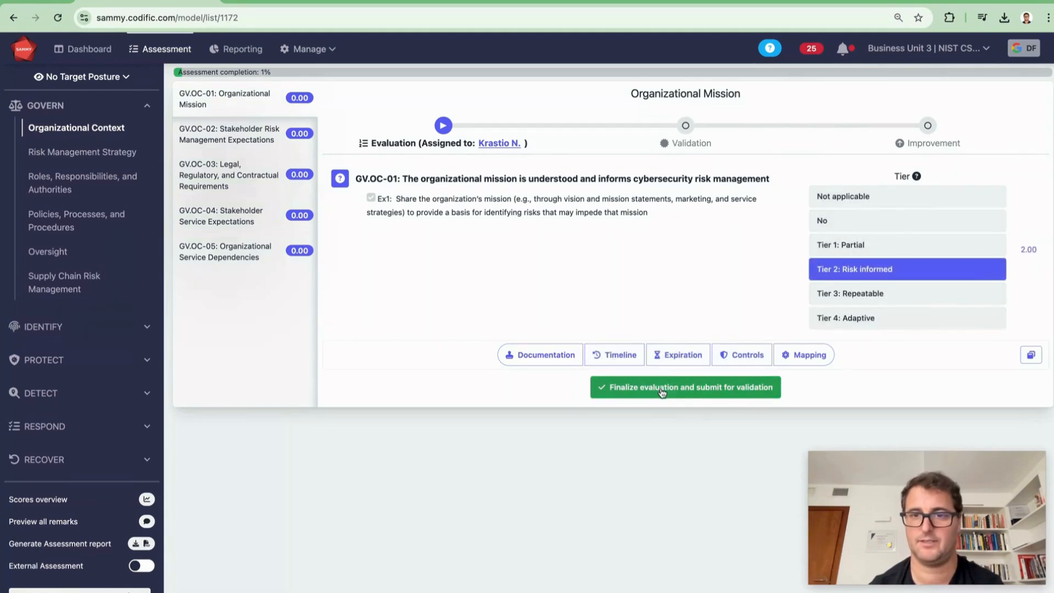
left_click(661, 389)
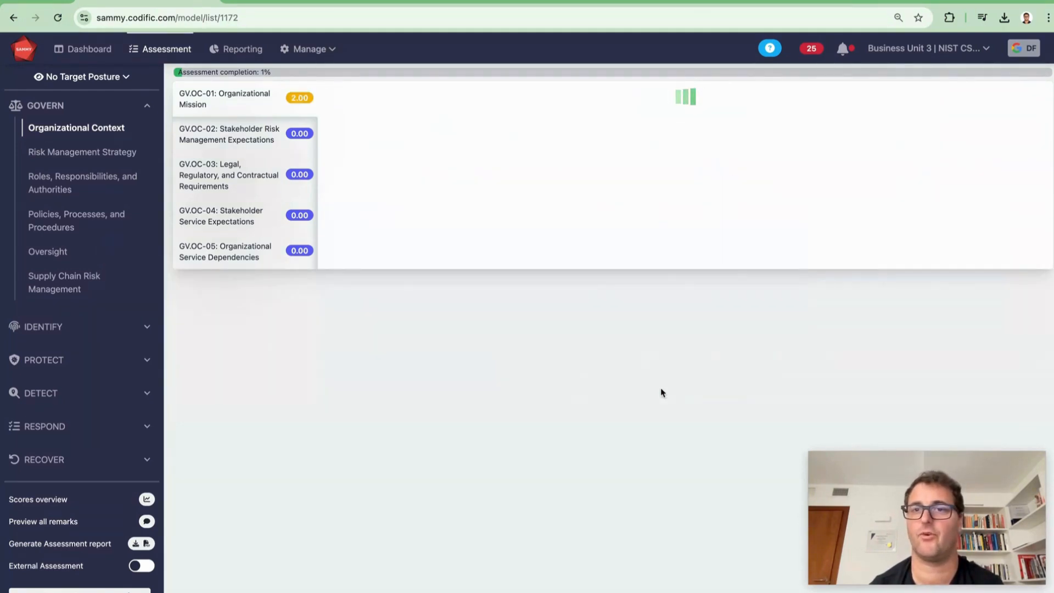
Rate GV.OC-02 as Tier 2: Risk informed and write the documentation remark "this evidence that we comply with this".
left_click(248, 139)
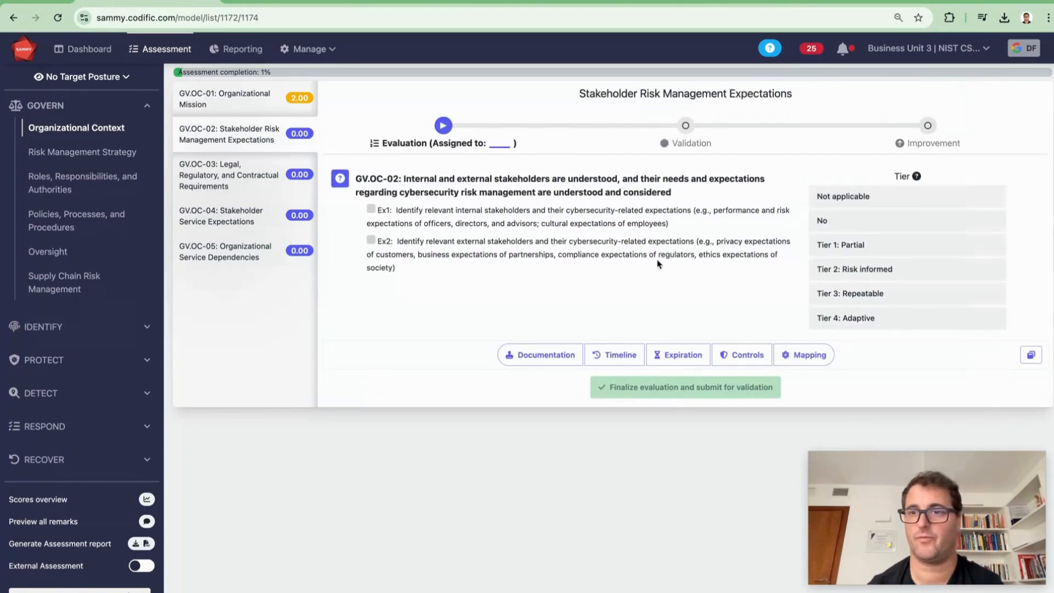
left_click(916, 271)
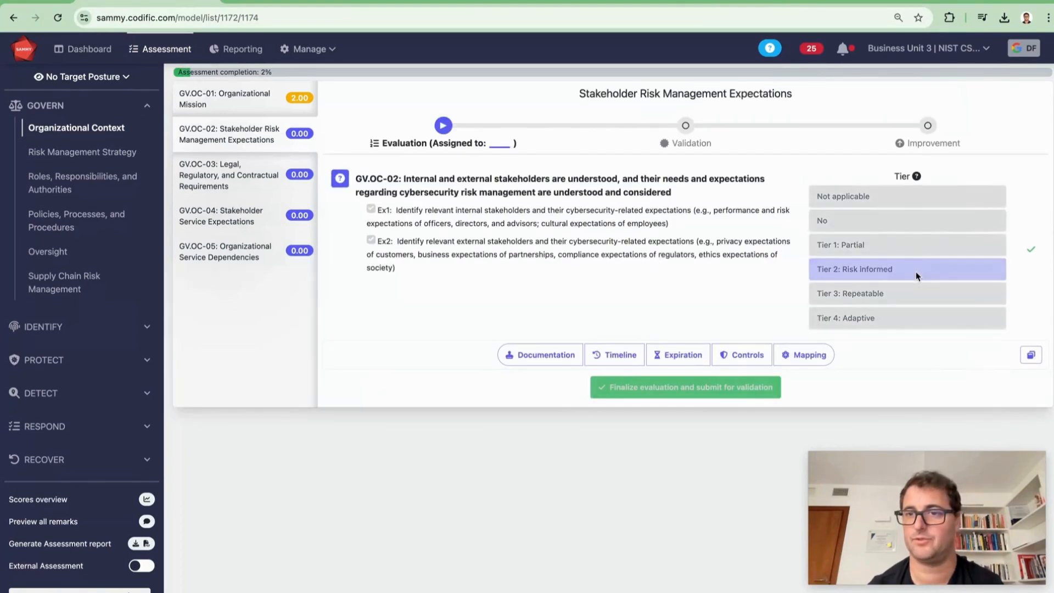
left_click(551, 358)
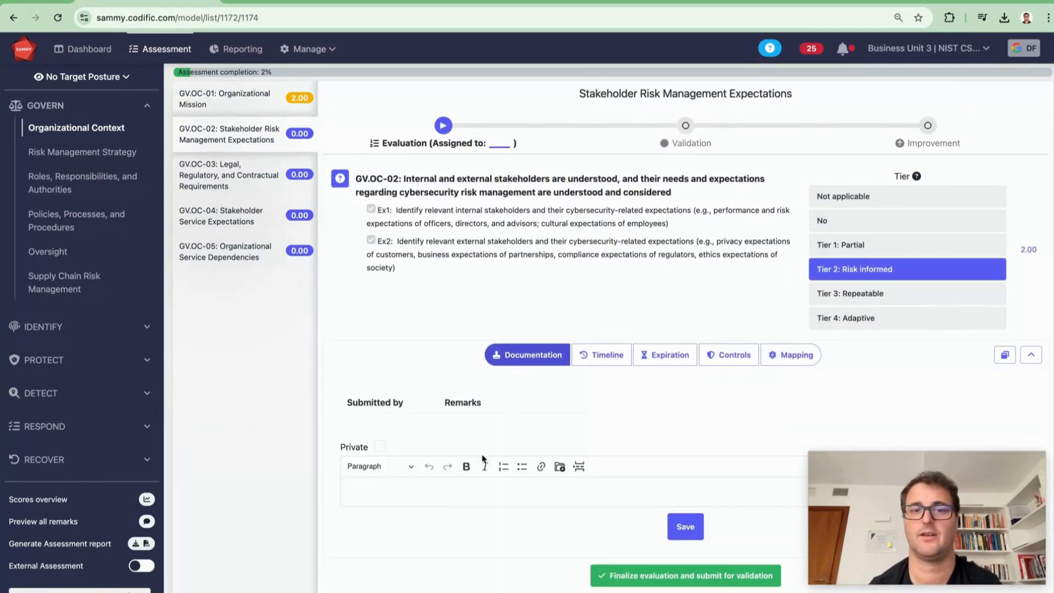
left_click(406, 485)
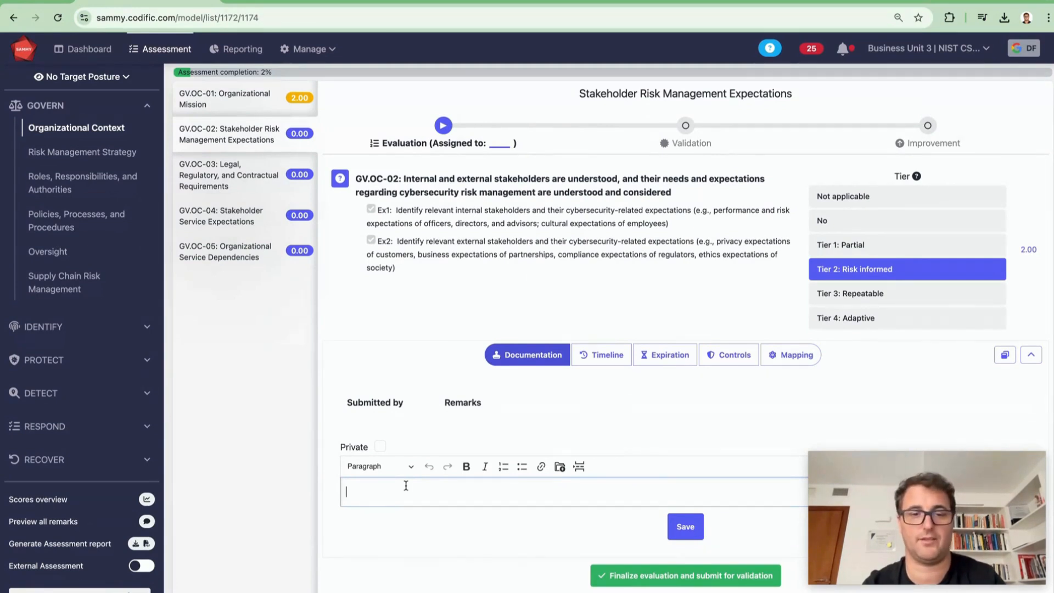
type("th")
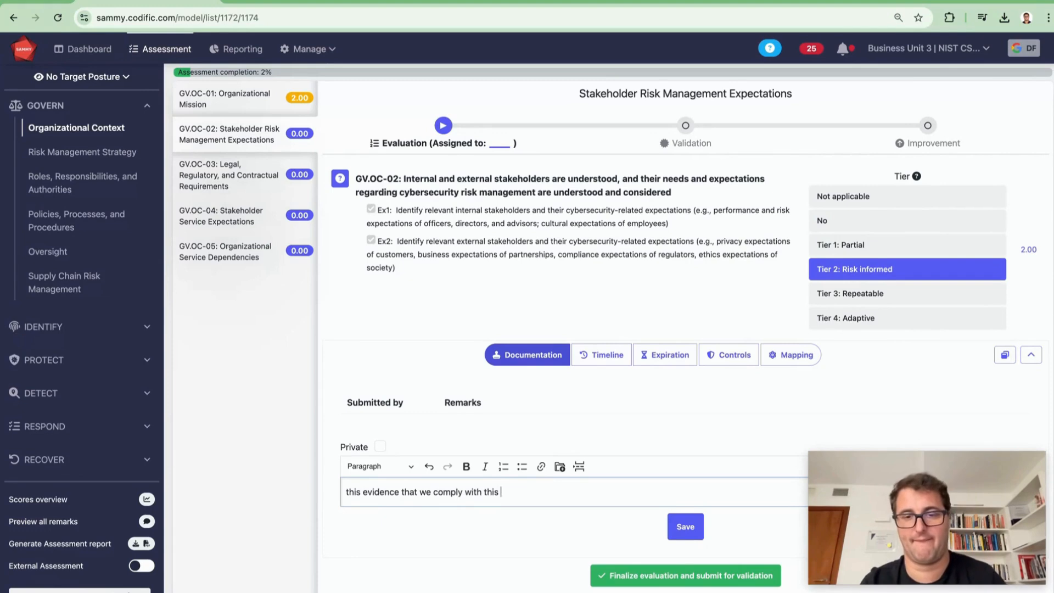
Save the GV.OC-02 remark and submit its evaluation for validation.
left_click(560, 466)
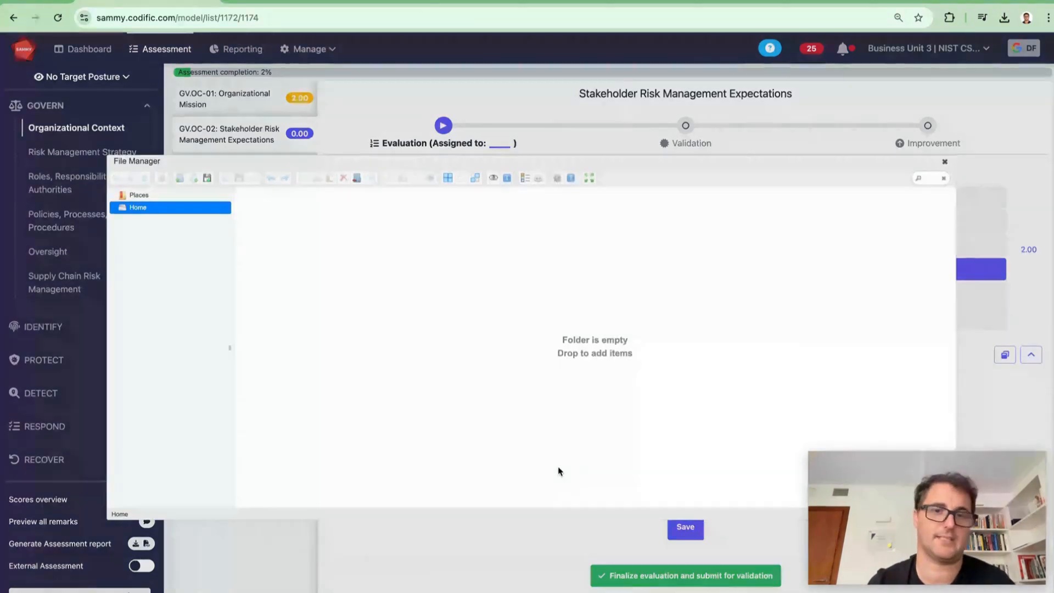
left_click(945, 165)
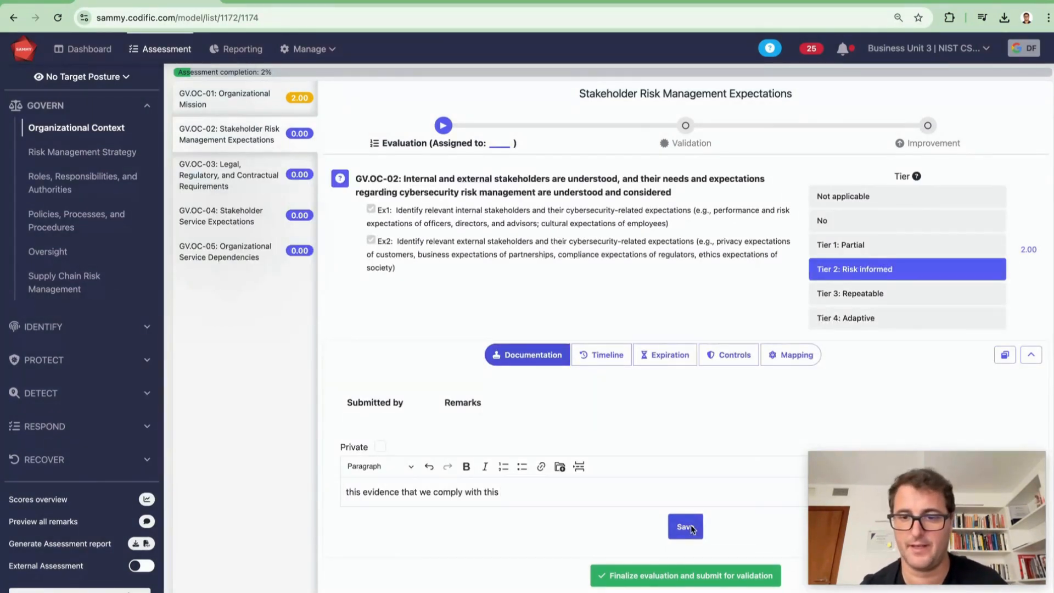
left_click(686, 548)
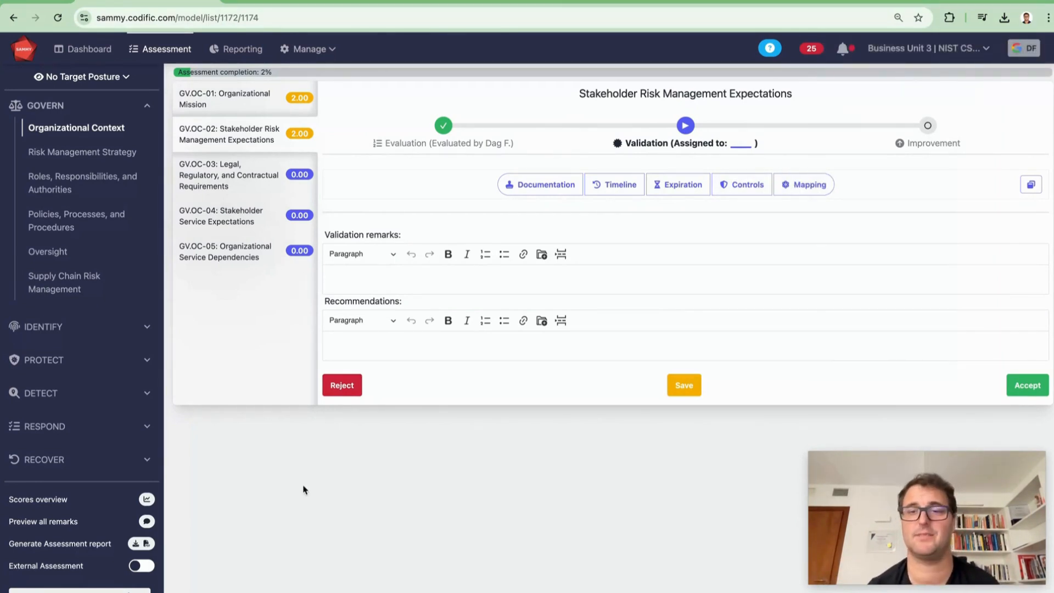
Accept the validation of the GV.OC-02 stream.
left_click(141, 568)
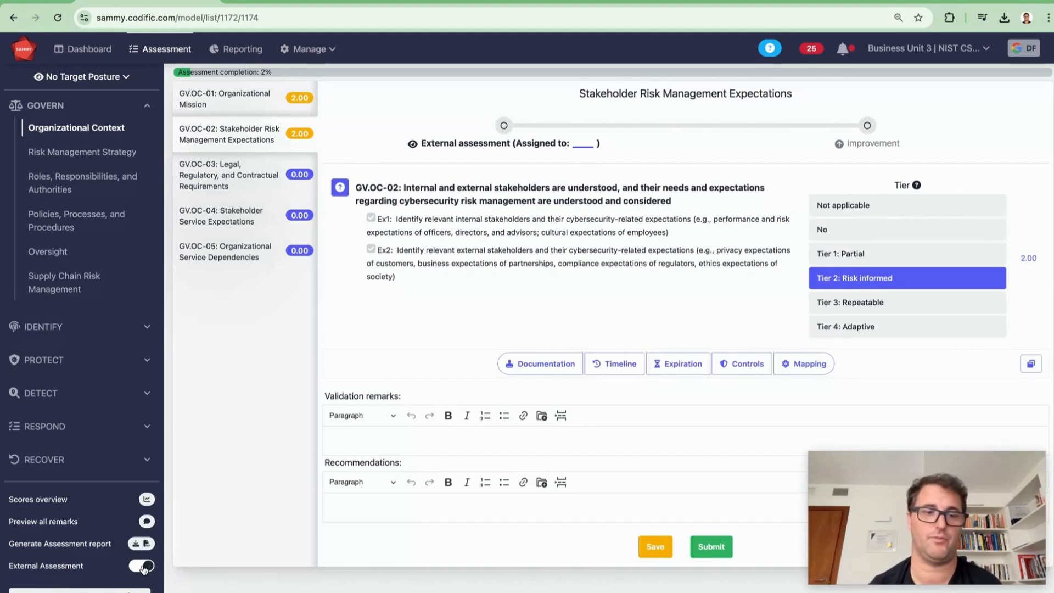
left_click(141, 566)
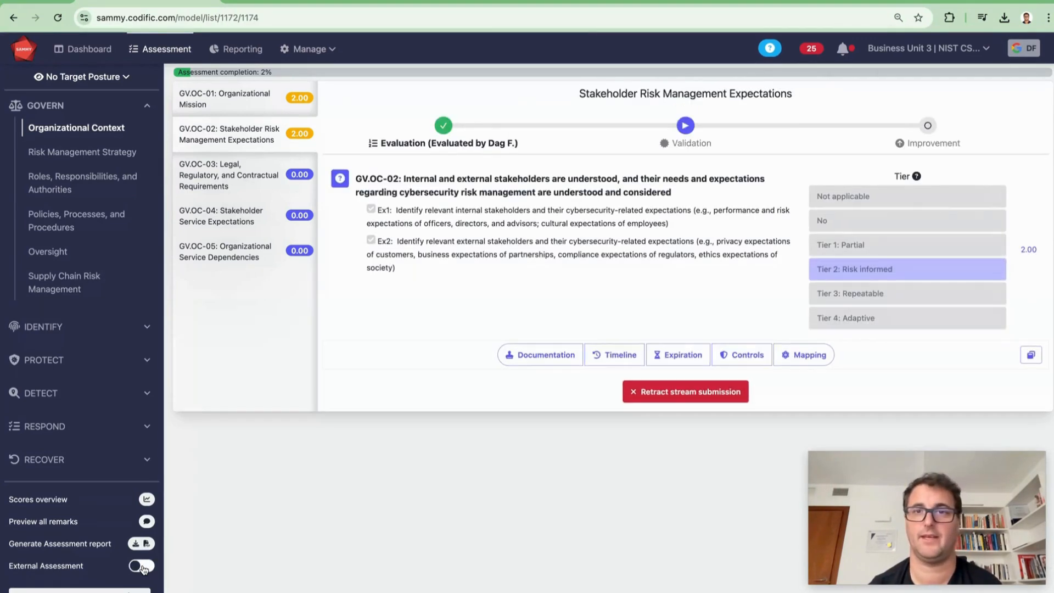
left_click(686, 124)
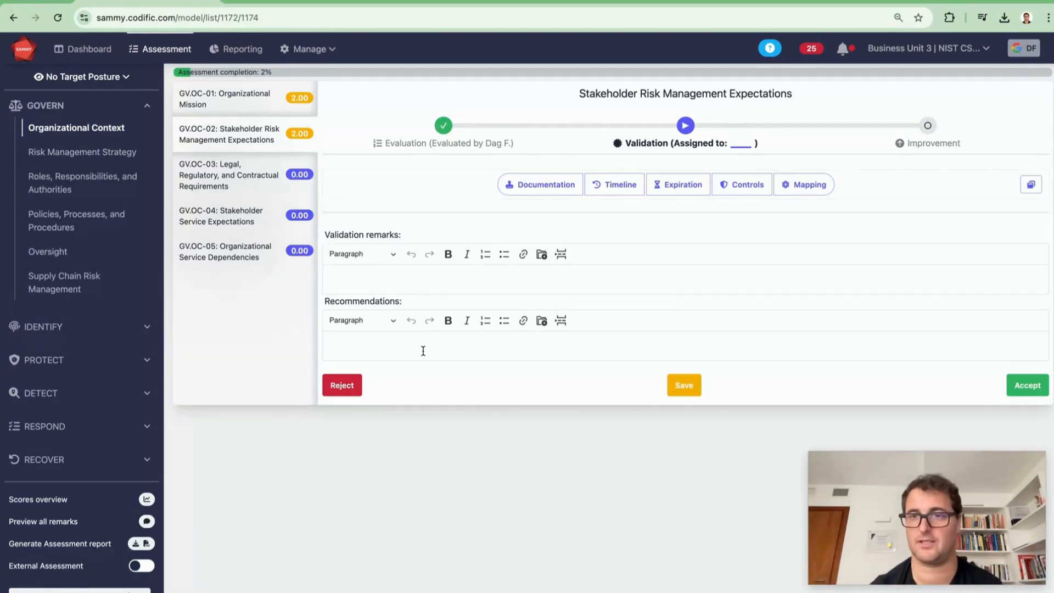
left_click(1012, 384)
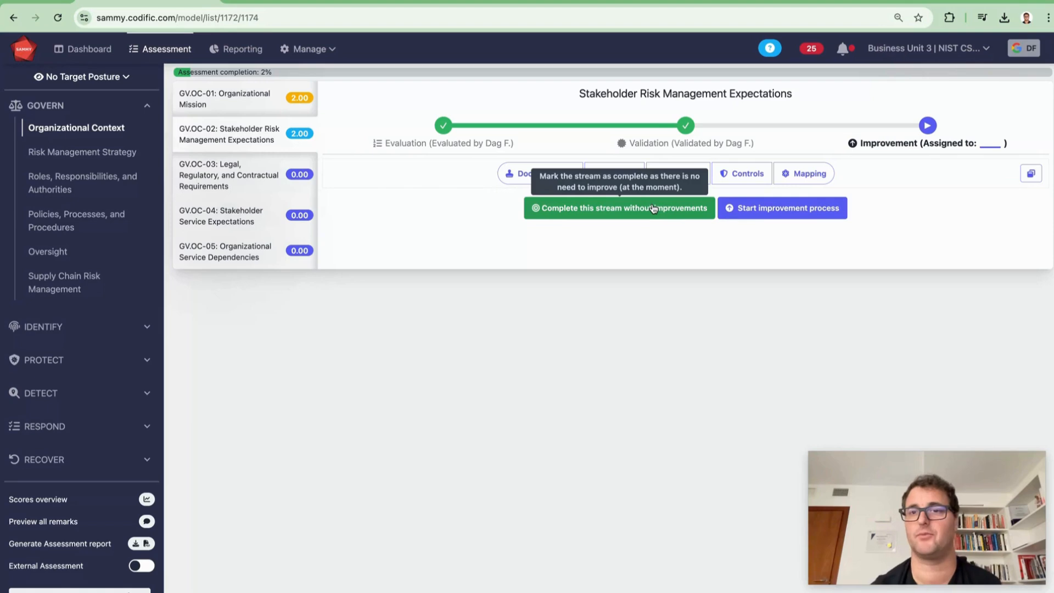
Start an improvement process for GV.OC-02 and set its improvement target date to 31-12-2025.
left_click(798, 207)
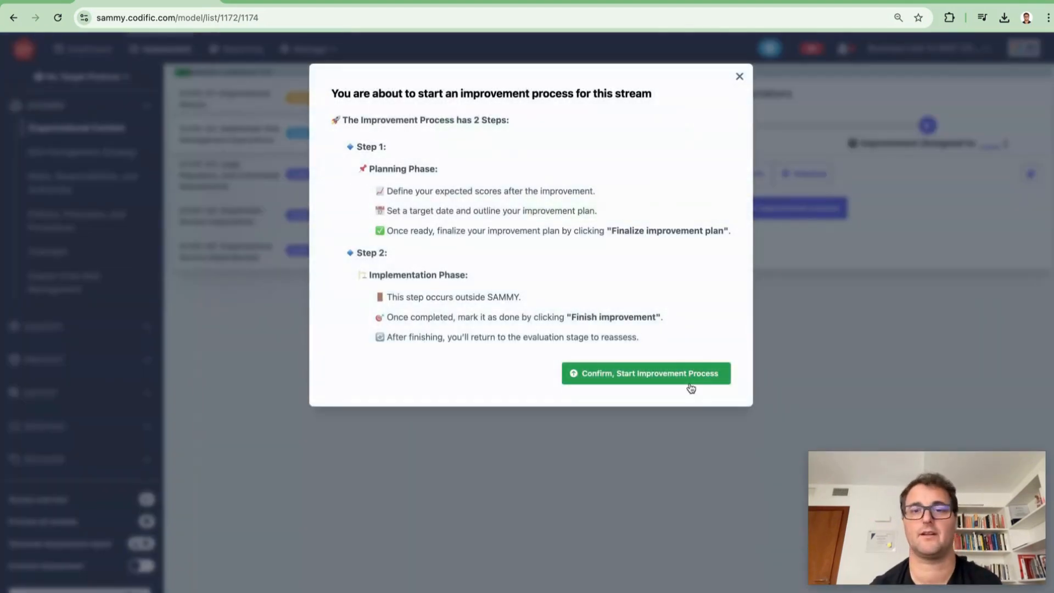
left_click(692, 381)
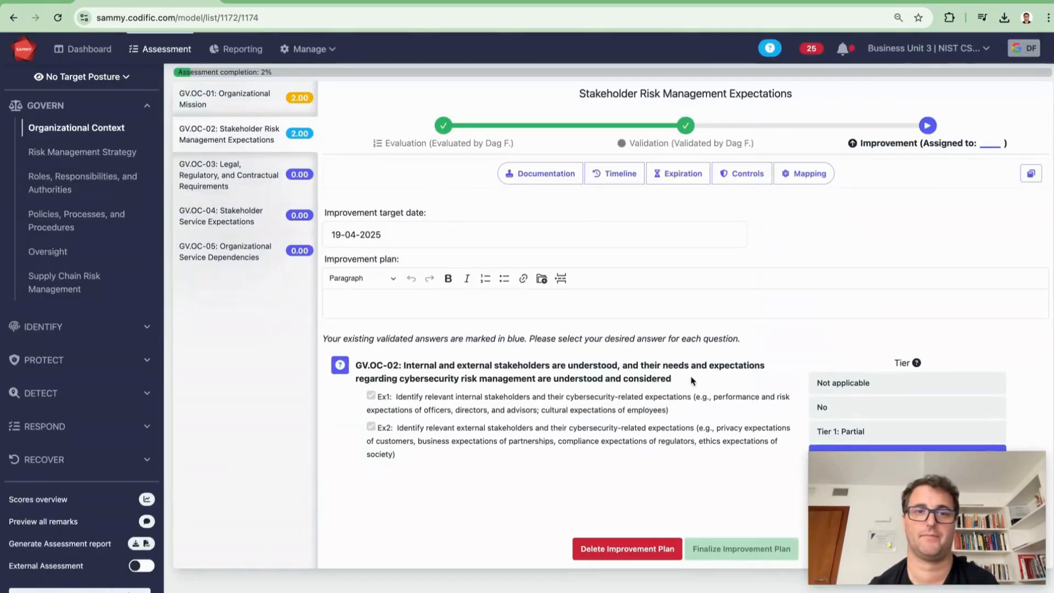
left_click(452, 234)
left_click(463, 129)
left_click(463, 129)
left_click(463, 129)
left_click(462, 129)
left_click(463, 129)
left_click(462, 129)
left_click(463, 129)
left_click(462, 129)
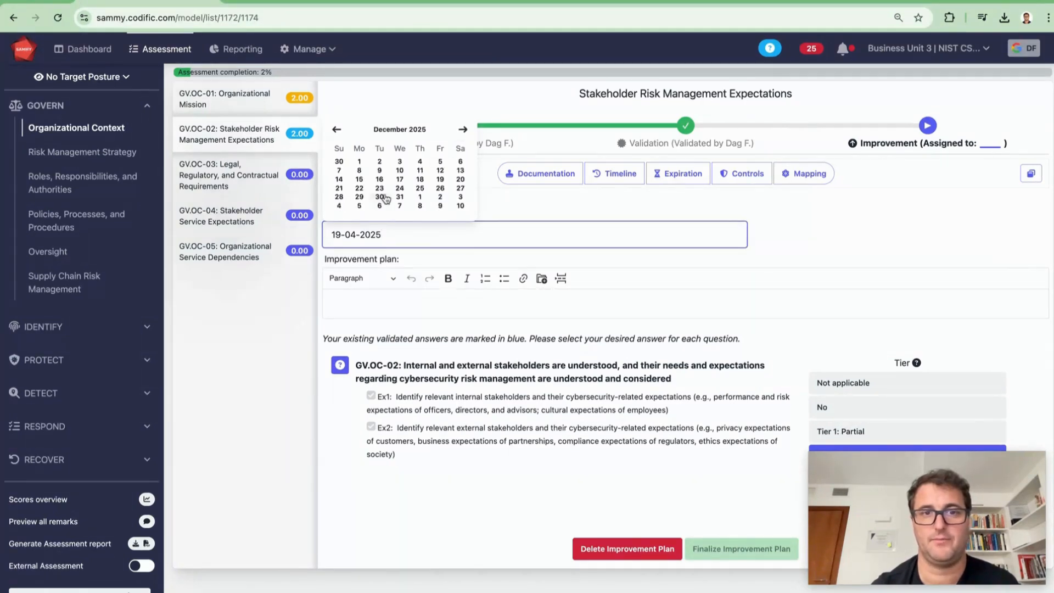
left_click(399, 197)
Enter "this is the plan" as the improvement plan.
left_click(376, 306)
type("thi")
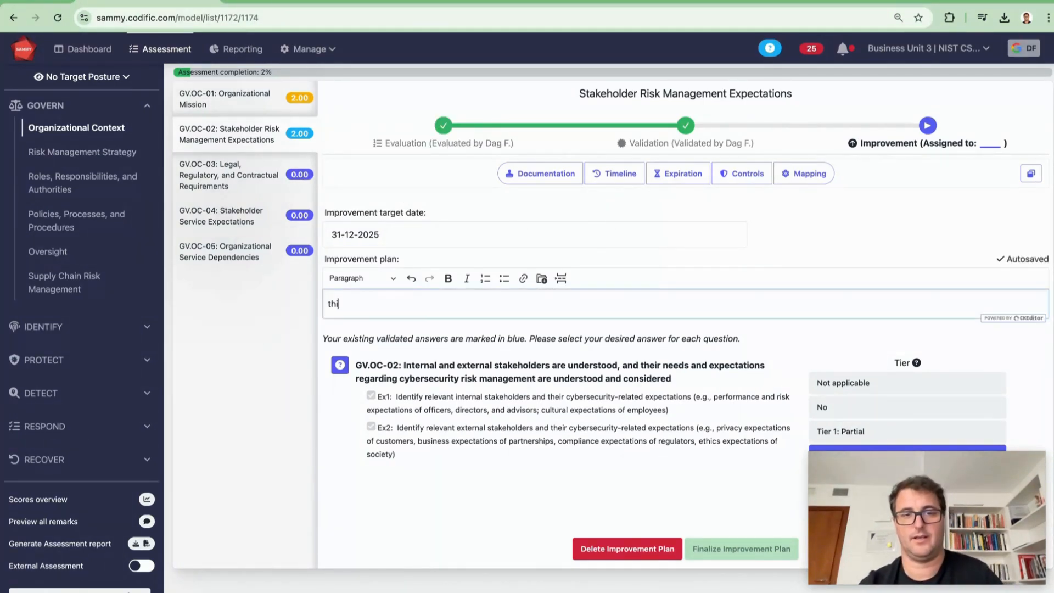
type("s is the plan")
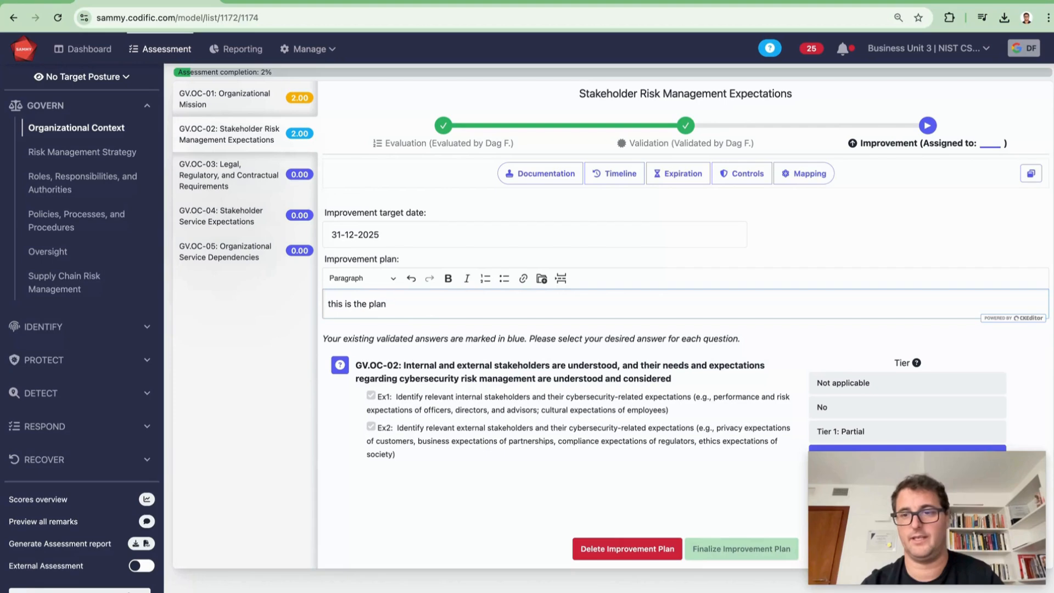
Choose Tier 4: Adaptive as the desired tier and finalize the improvement plan.
left_click_drag(1003, 512, 389, 498)
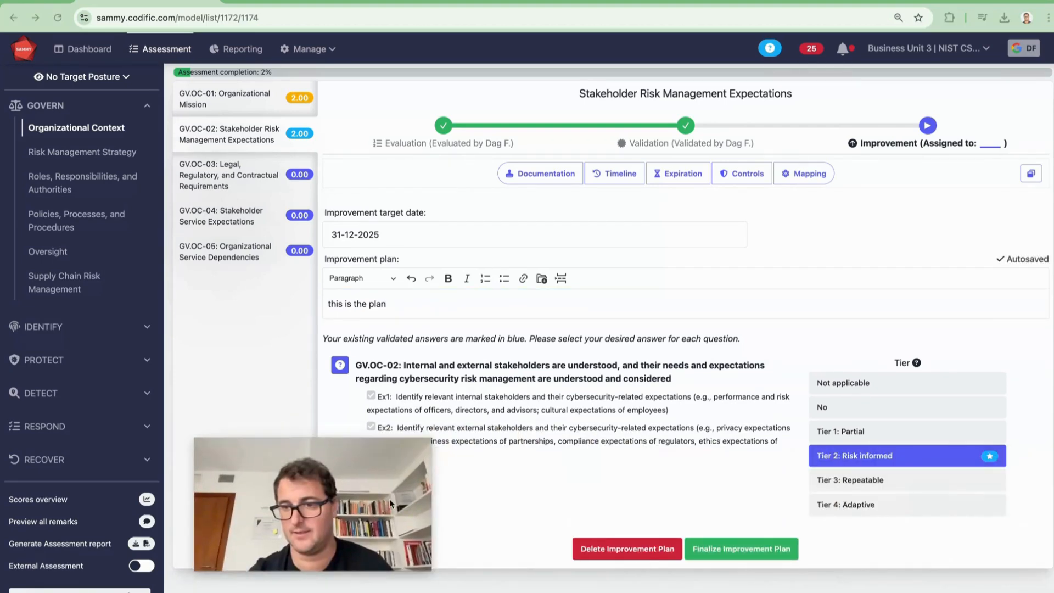
left_click(941, 503)
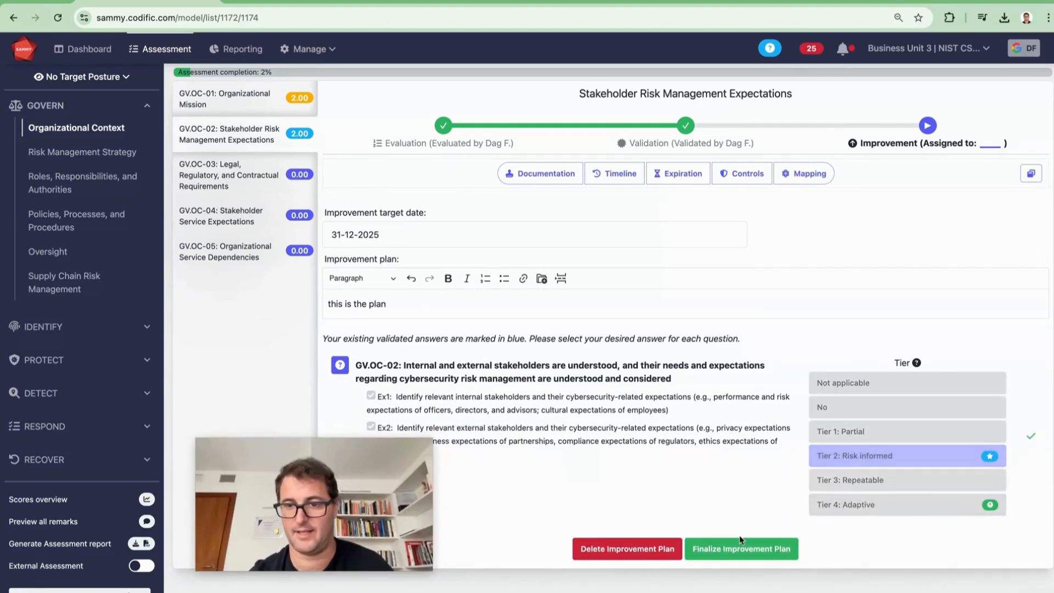
left_click(729, 548)
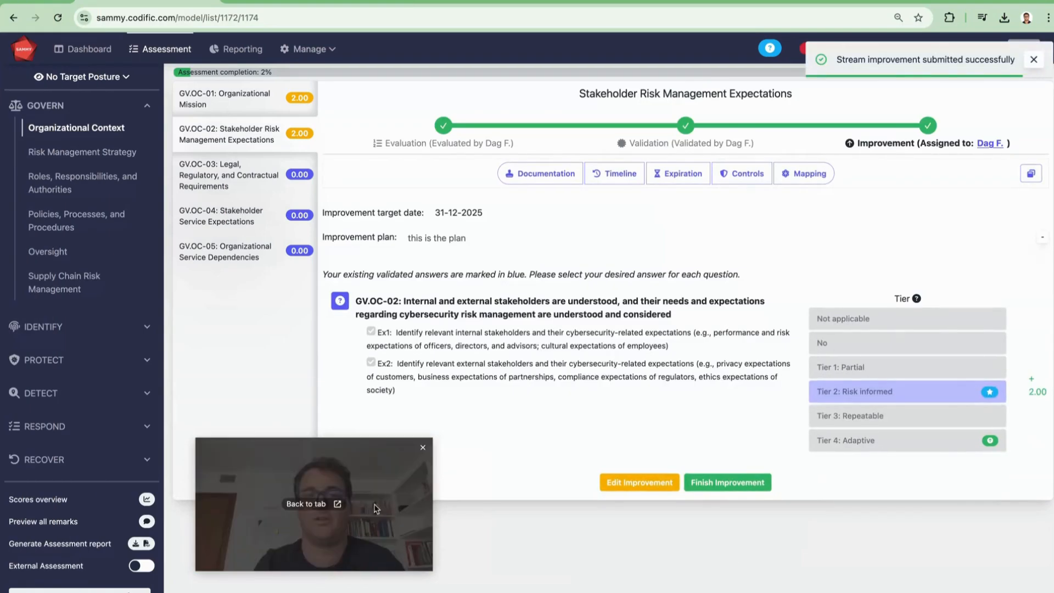
Open the reporting page and examine the score charts per function, category and historic growth.
left_click_drag(324, 484, 933, 502)
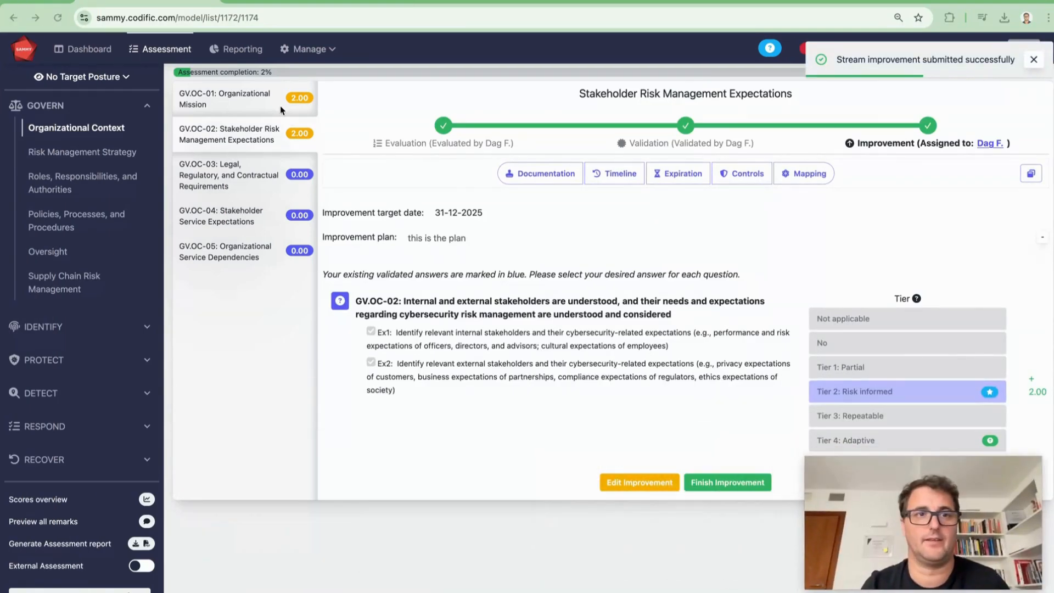
left_click(256, 53)
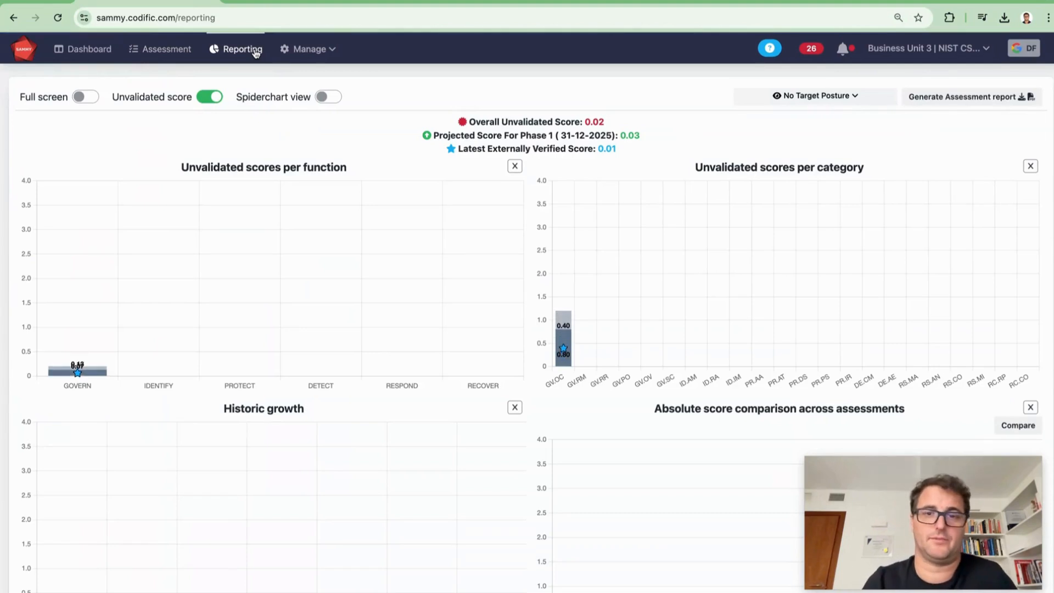
mouse_move(565, 340)
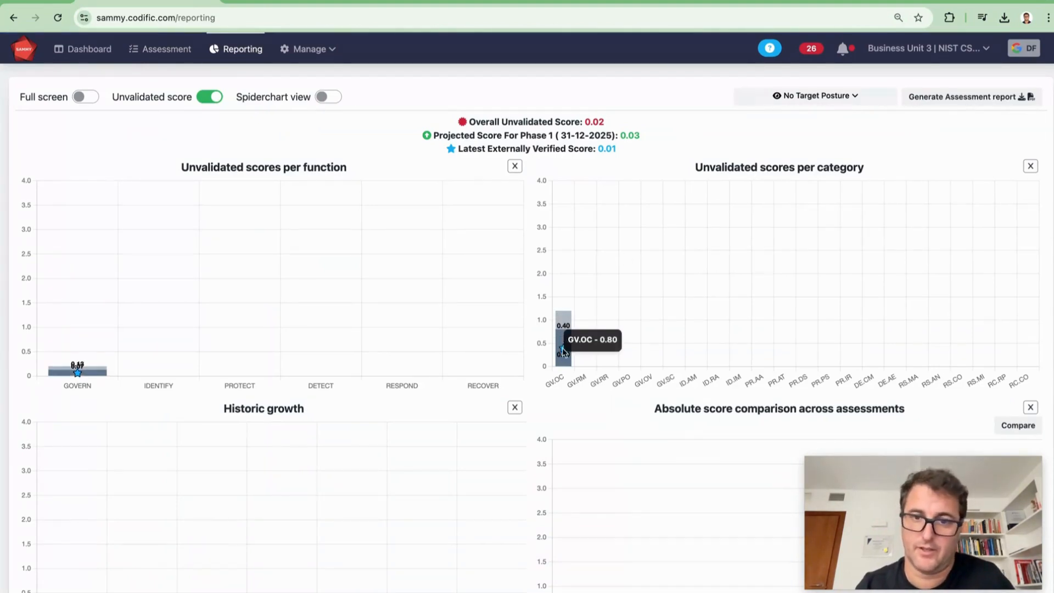
mouse_move(565, 321)
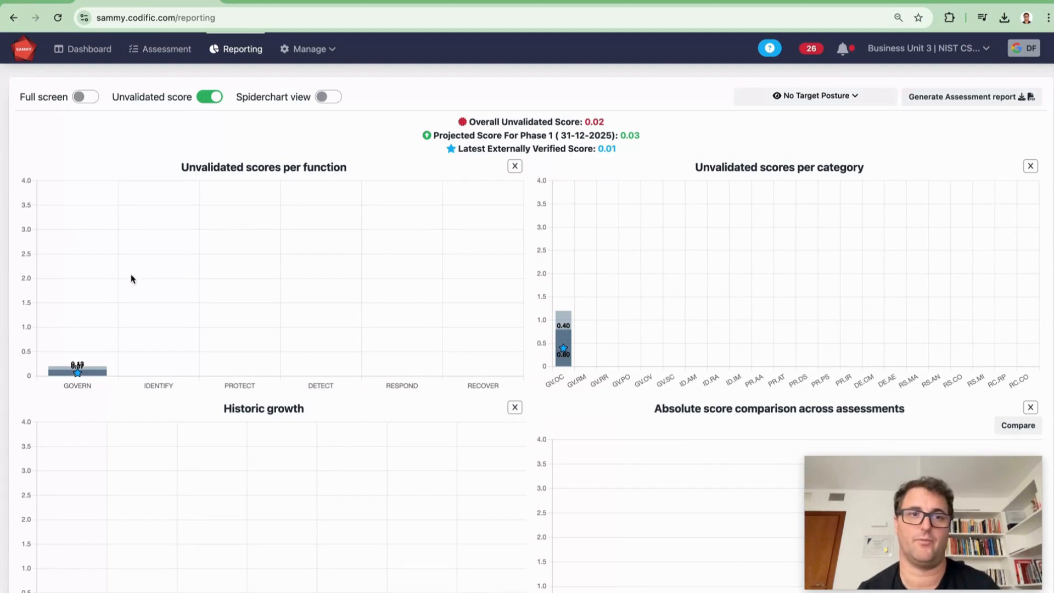
scroll(763, 269, "down", 2)
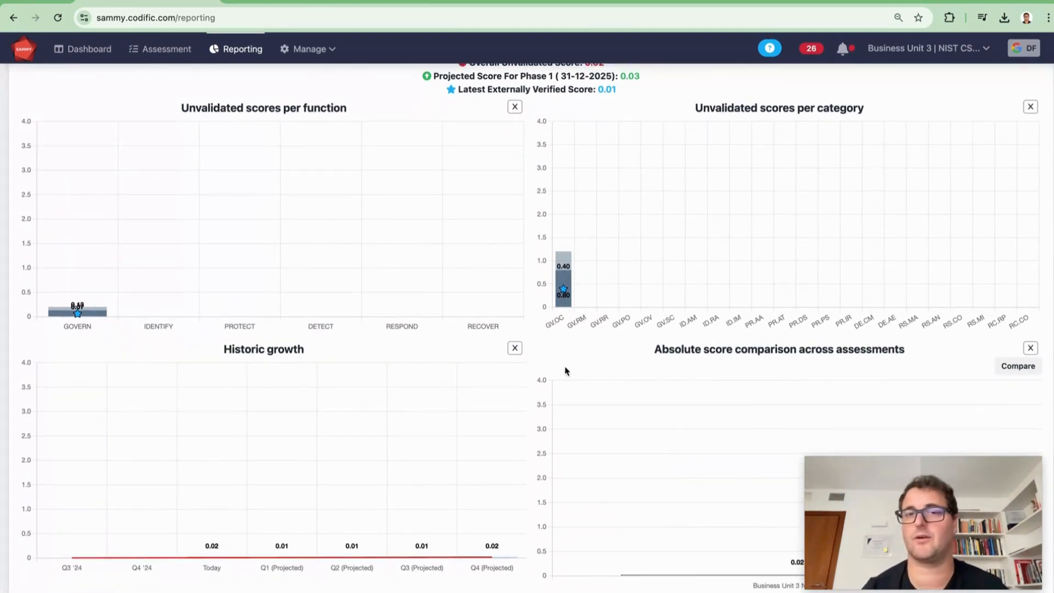
Generate the assessment report as a PDF with the default report settings and open the downloaded file.
scroll(565, 371, "up", 2)
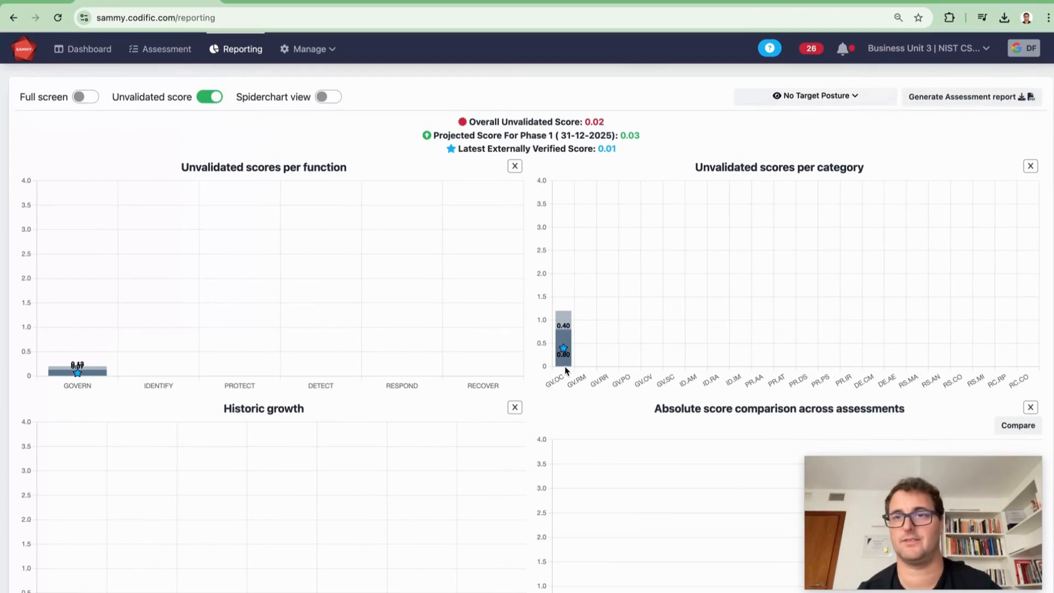
left_click(950, 98)
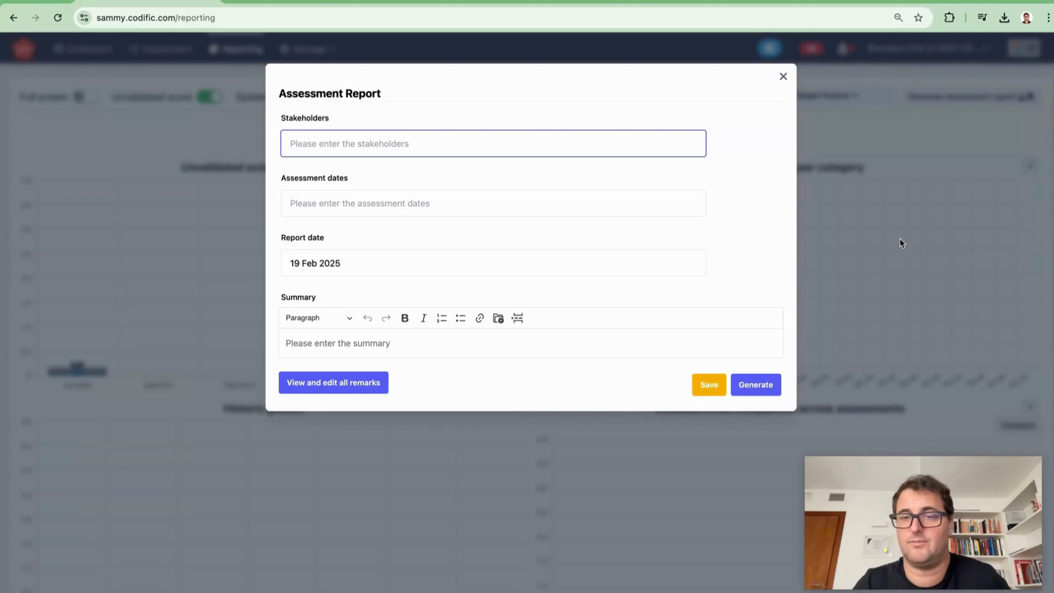
left_click(760, 387)
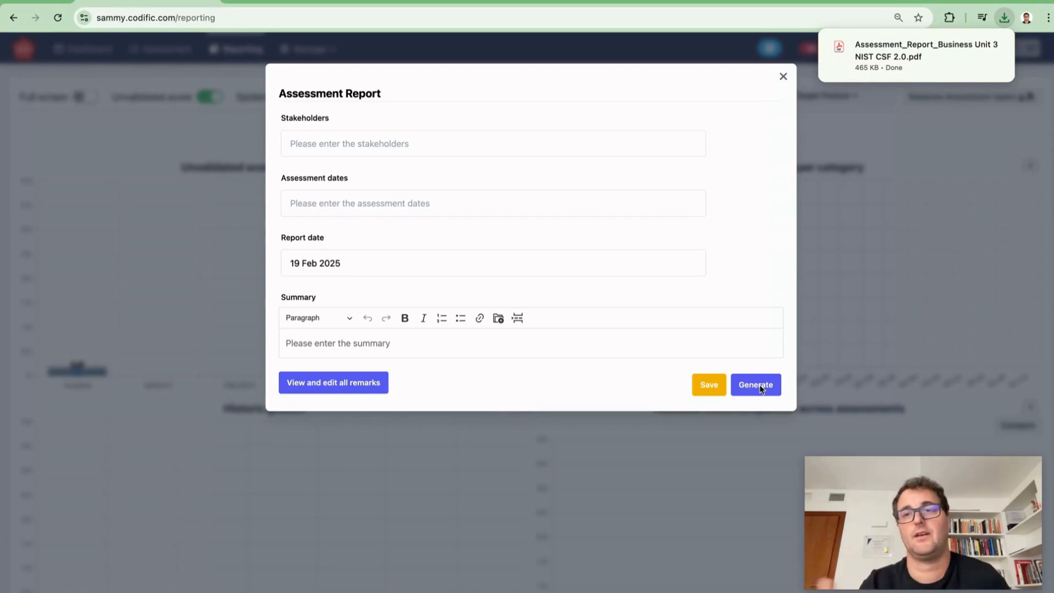
left_click(965, 59)
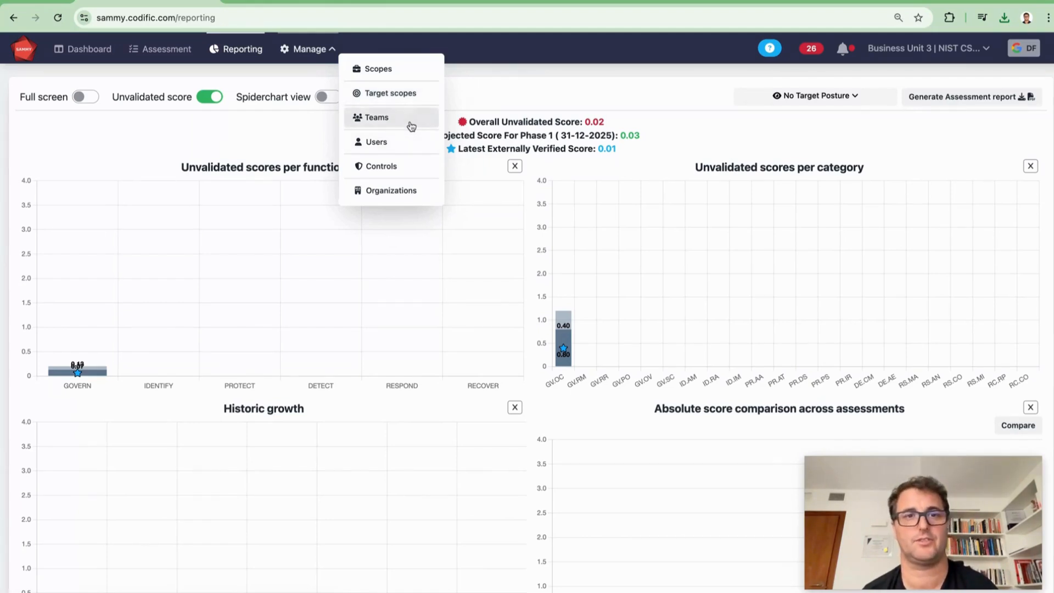
Return to the assessment page to view the GV.OC-02 evaluation, validation and improvement status.
left_click(660, 101)
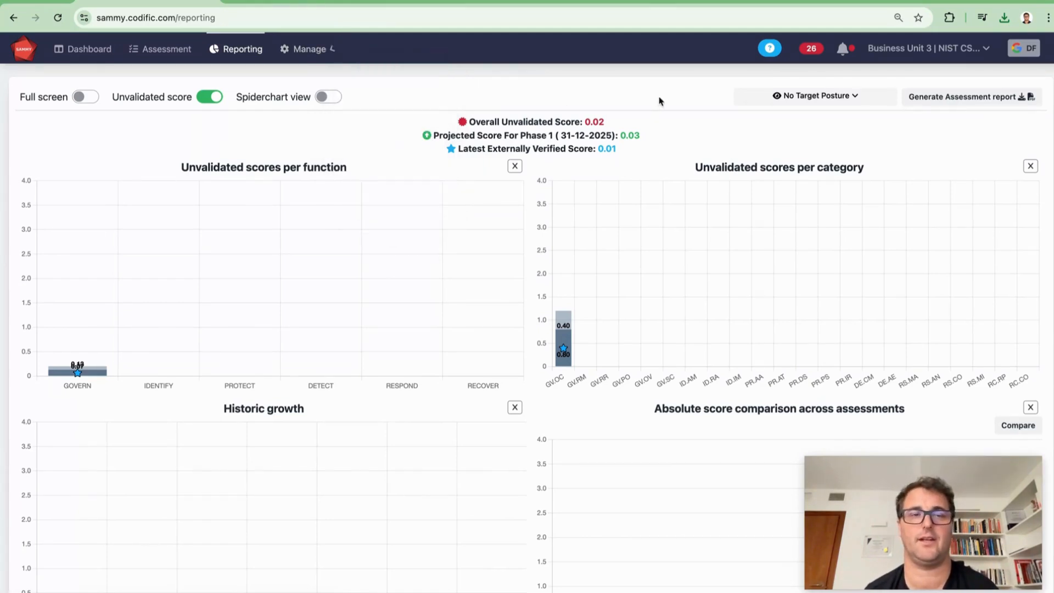
left_click(167, 50)
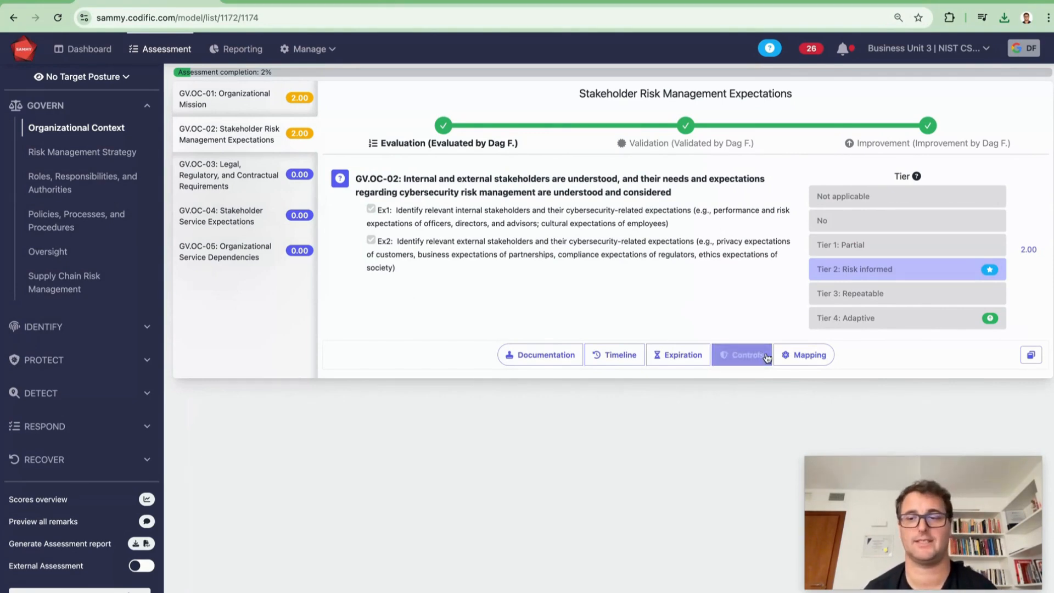
mouse_move(879, 464)
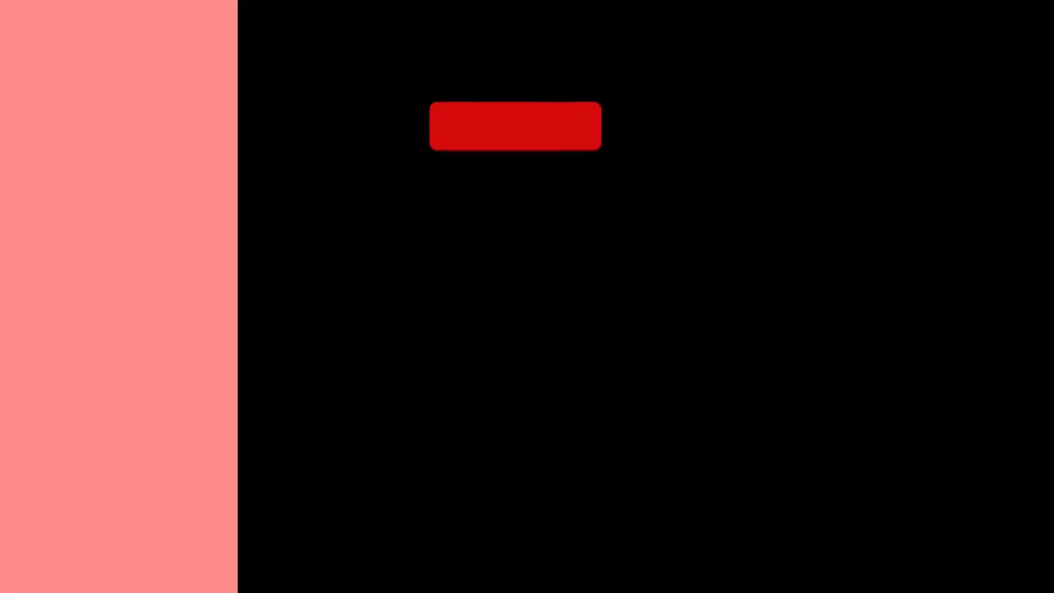